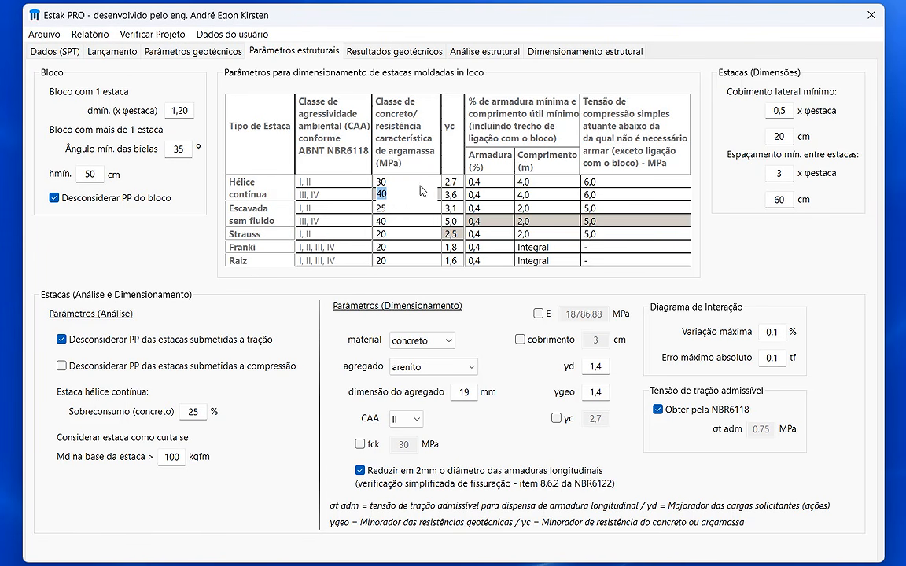
Examine the cast-in-place pile parameter table and the material, aggregate type and aggregate size settings for dimensioning
left_click(450, 183)
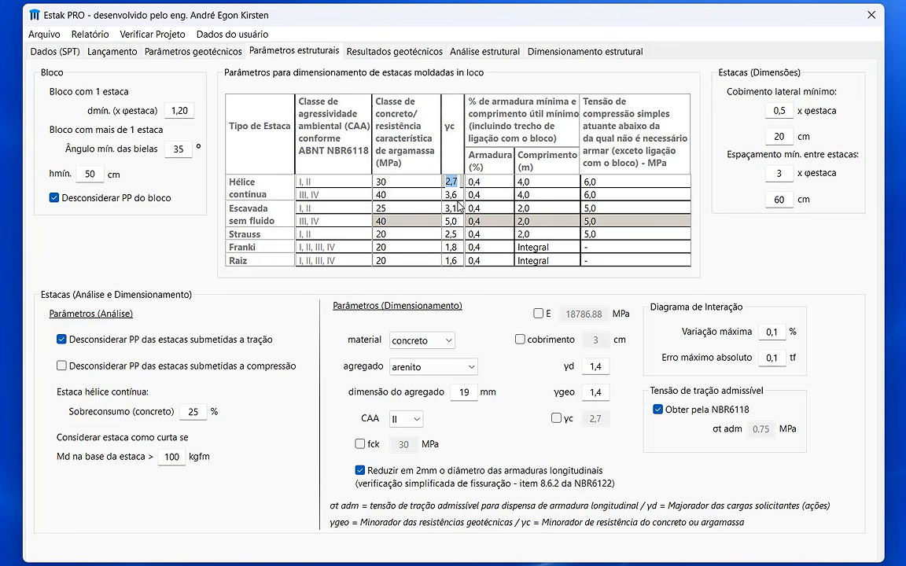
left_click(553, 204)
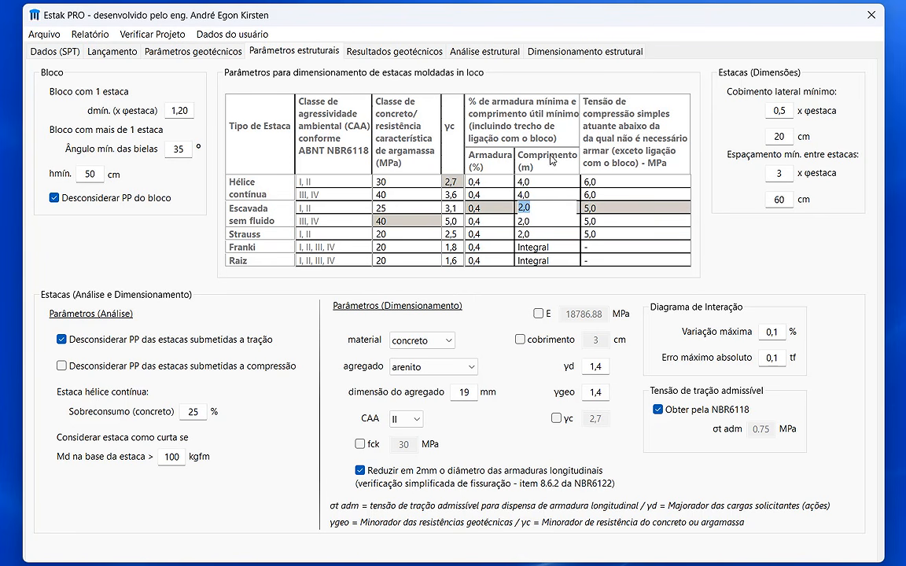
left_click(543, 245)
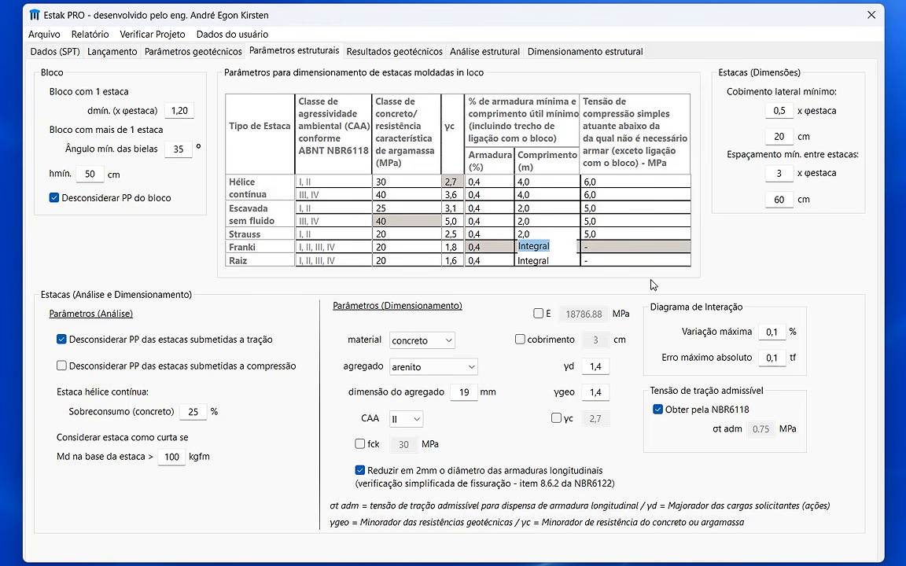
left_click(677, 293)
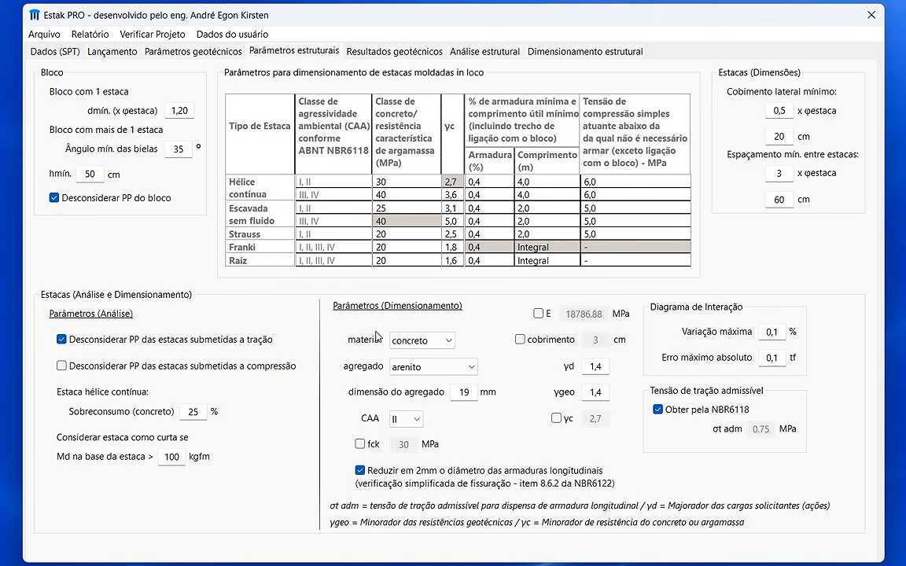
left_click(432, 340)
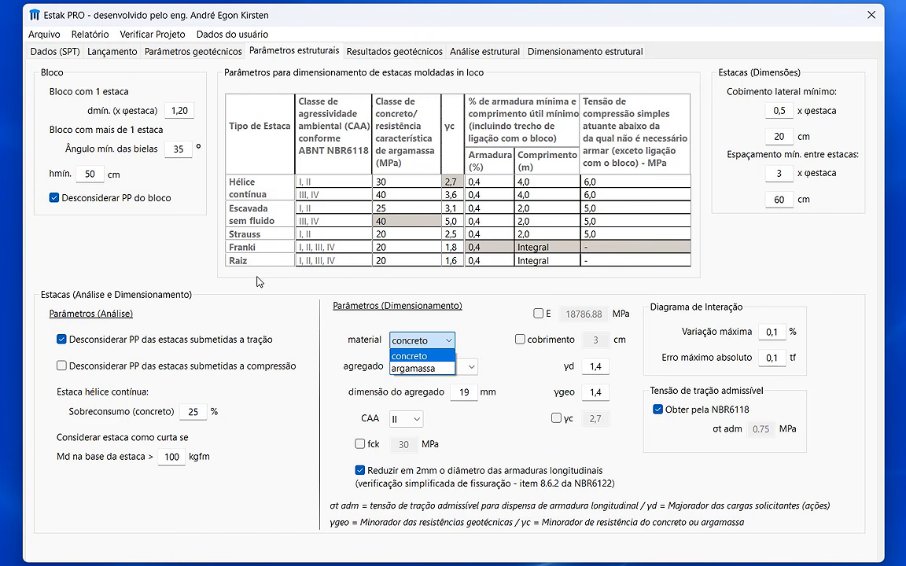
left_click(463, 351)
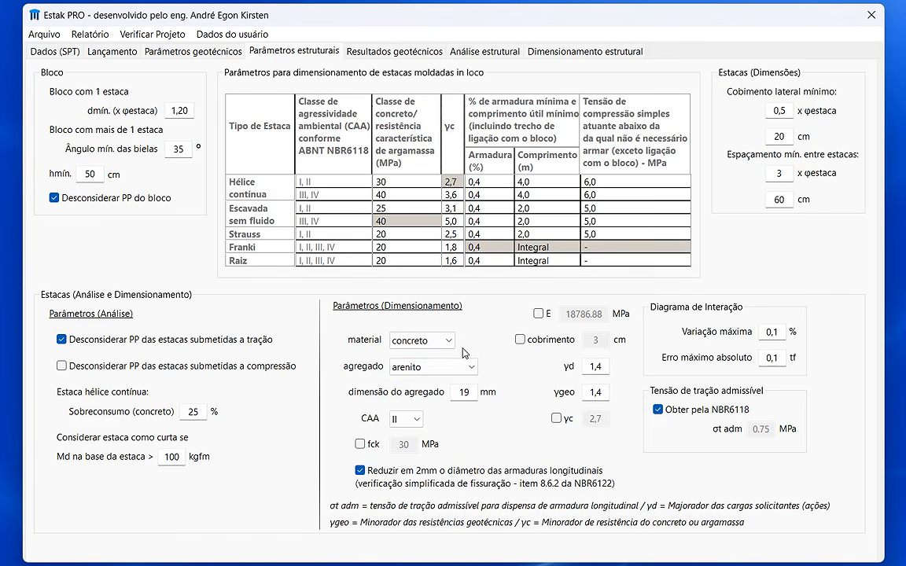
left_click(443, 365)
left_click(446, 369)
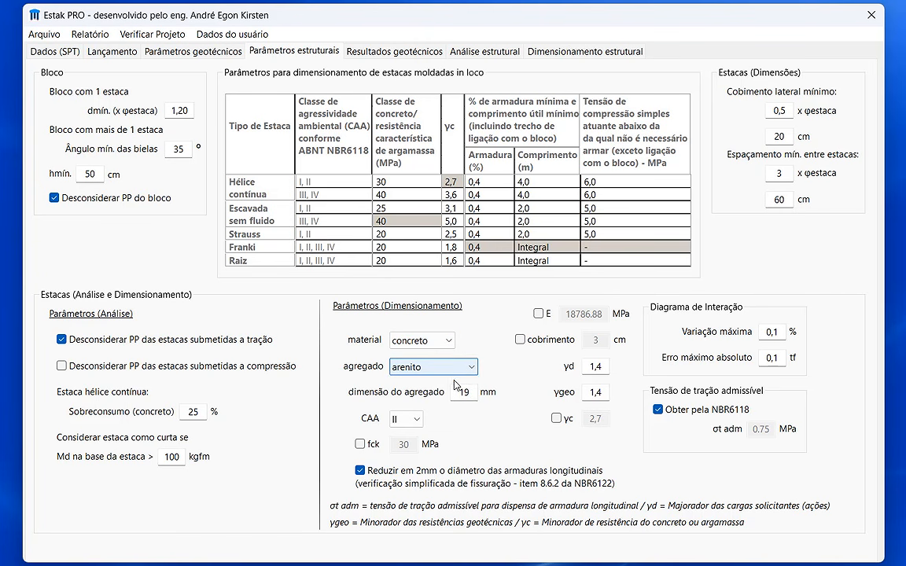
left_click(474, 393)
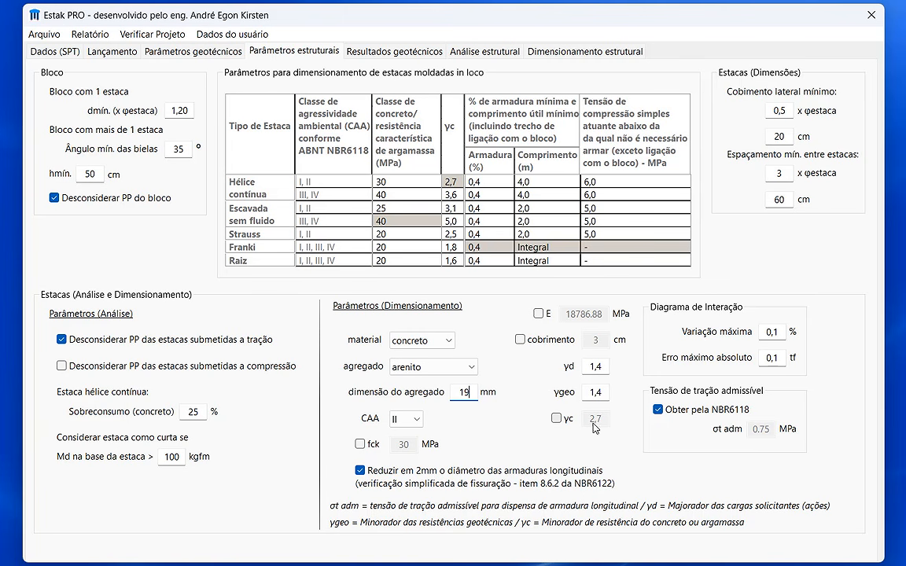
Try environmental class (CAA) III in the dimensioning parameters and return it to class II
left_click(408, 419)
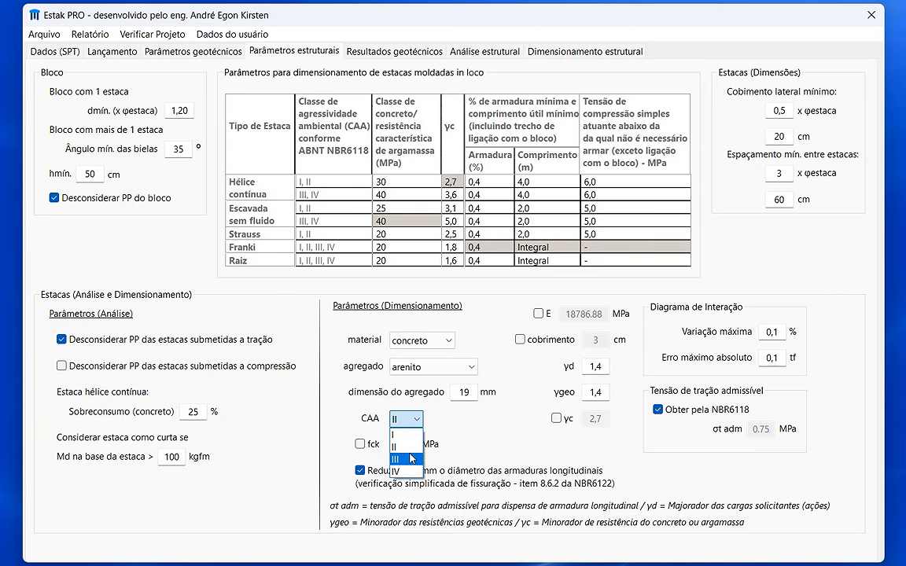
left_click(411, 456)
left_click(412, 420)
left_click(410, 444)
Try the manual overrides for fck, cobrimento, E and γc, and inspect the γd, γgeo and interaction diagram tolerance values
left_click(370, 445)
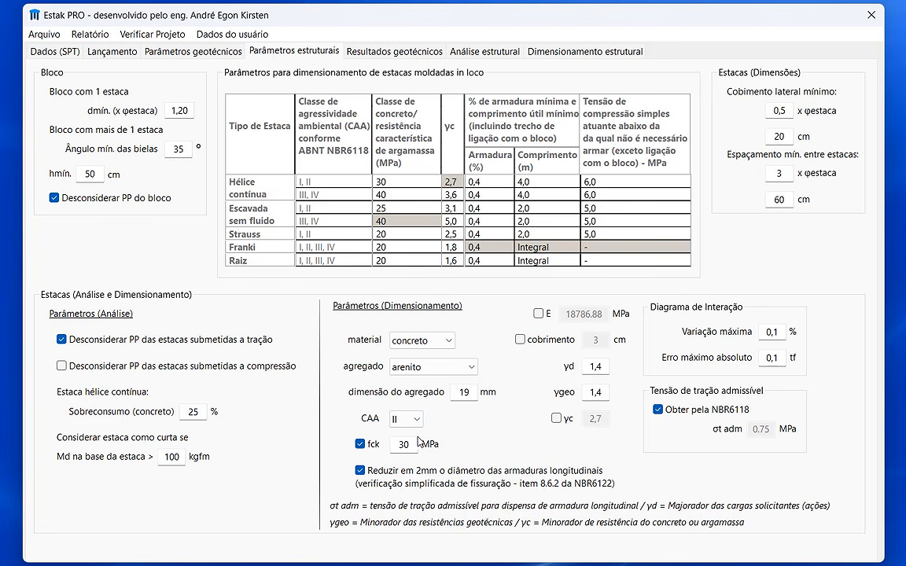
left_click(371, 445)
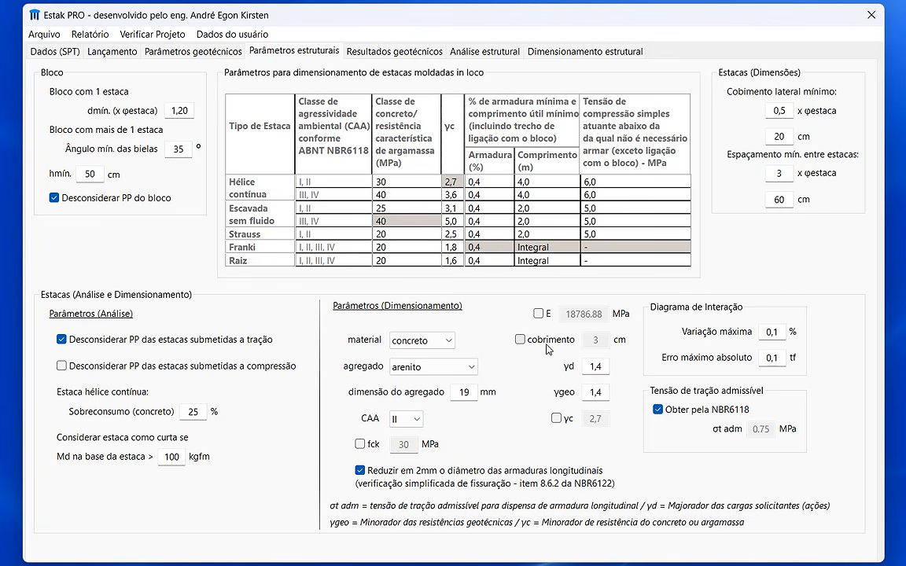
left_click(562, 345)
left_click(568, 343)
left_click(541, 314)
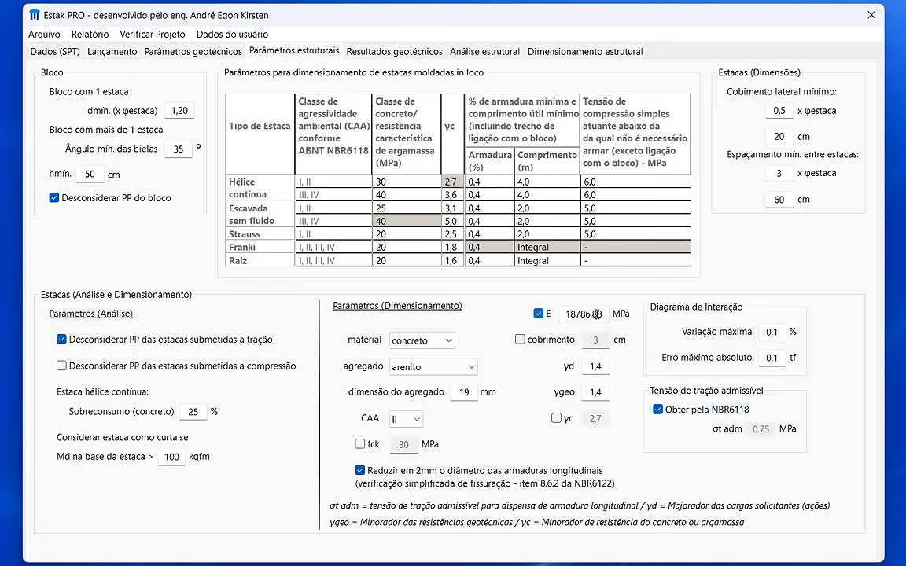
left_click(542, 315)
left_click(603, 366)
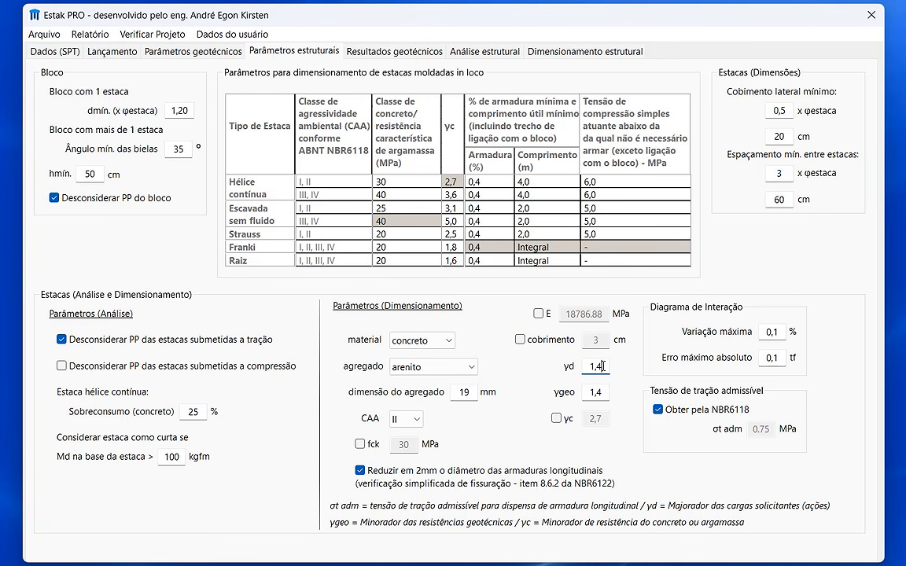
left_click(605, 392)
left_click(571, 420)
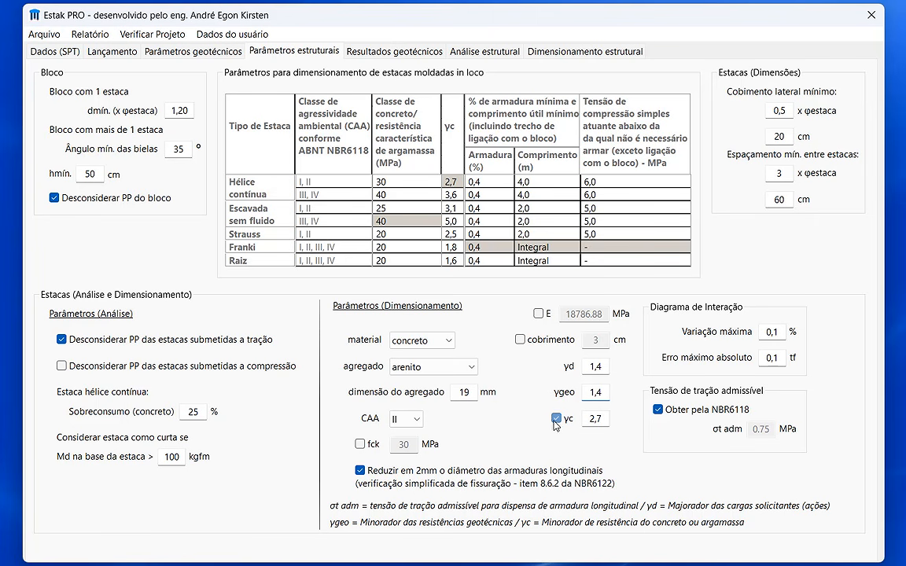
left_click(557, 418)
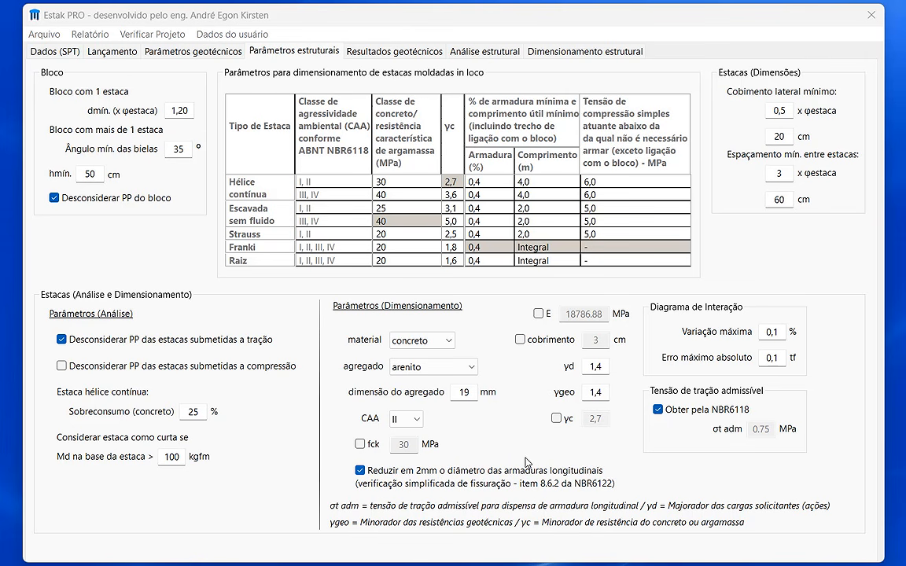
left_click(781, 361)
Calculate the pile reinforcement in the structural dimensioning section using the existing bar and stirrup settings
left_click(569, 52)
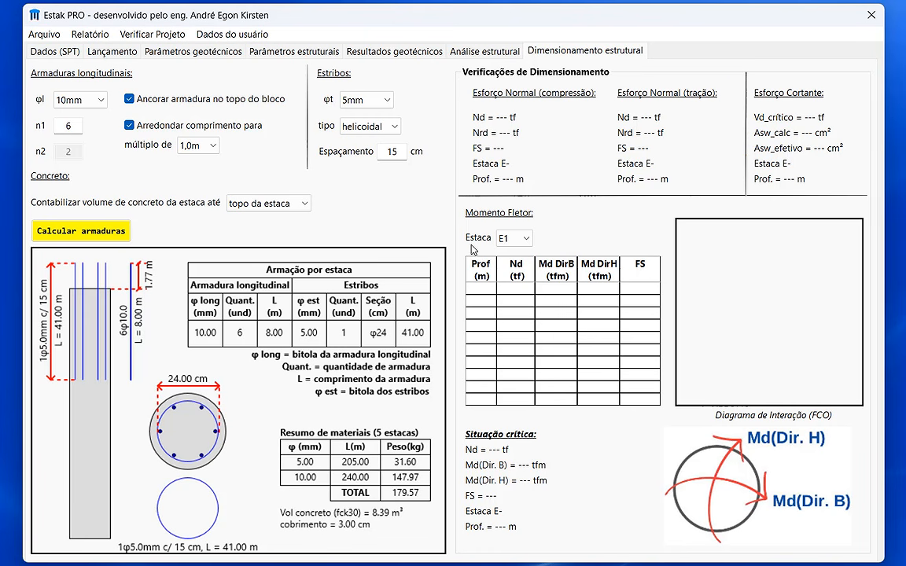
left_click(106, 233)
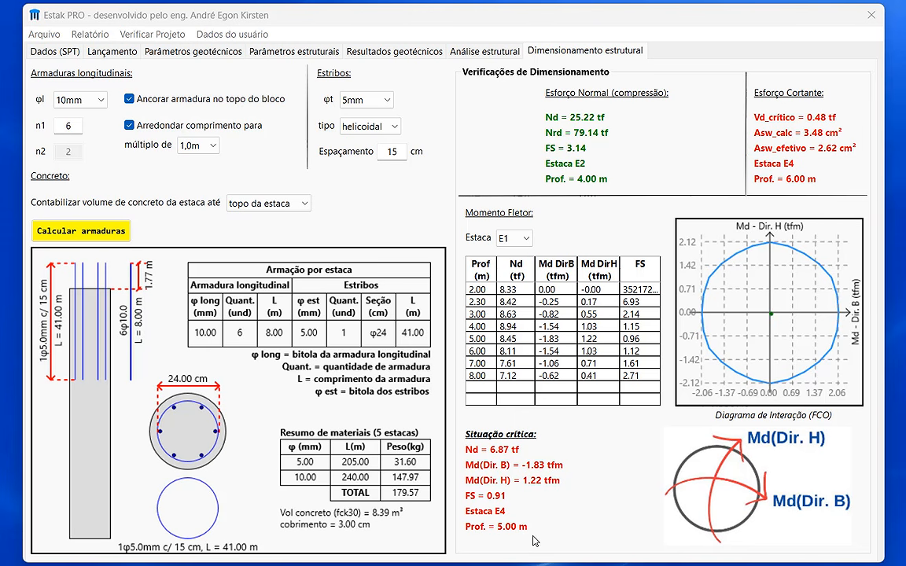
left_click(607, 527)
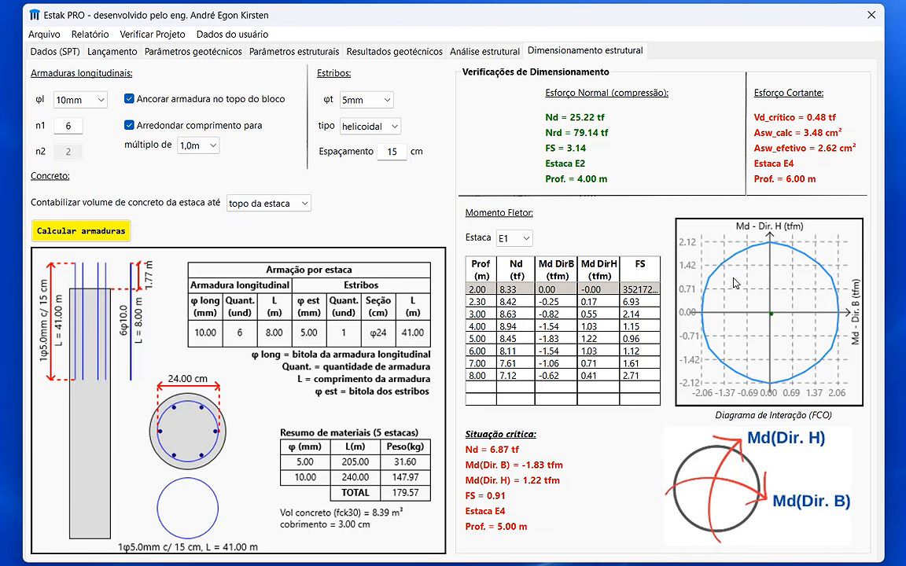
Examine the bending interaction diagram of pile E1 at the listed depths from 2.00 m to 8.00 m
left_click(499, 293)
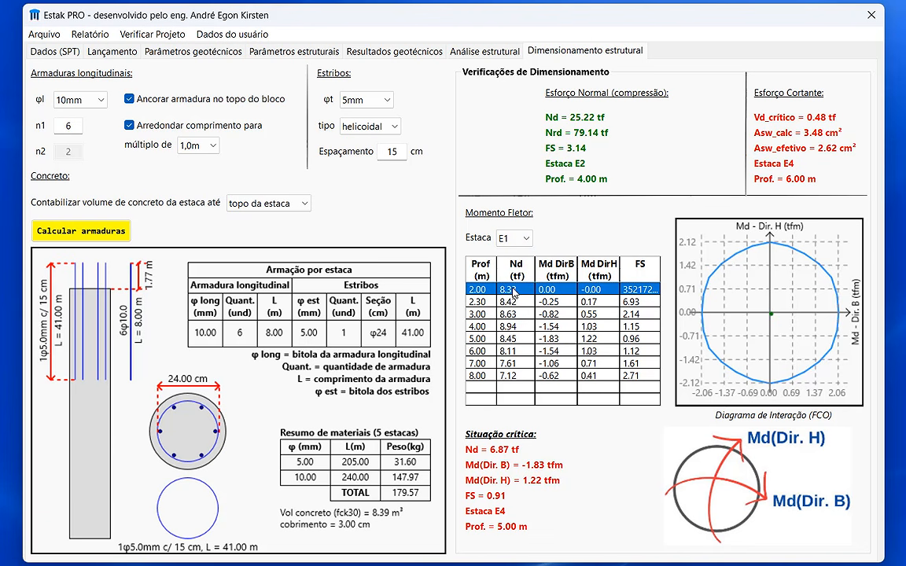
left_click(617, 299)
left_click(575, 314)
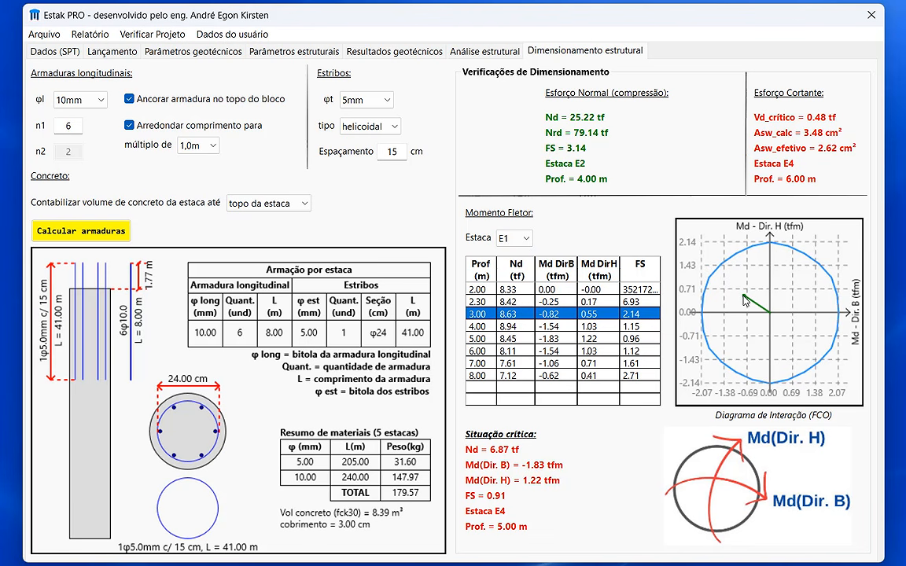
key("Down")
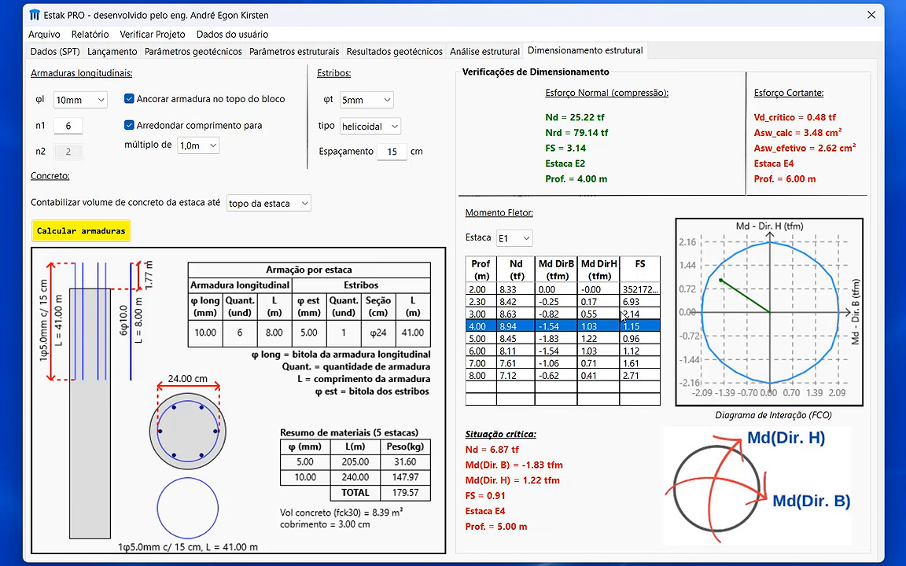
key("Down")
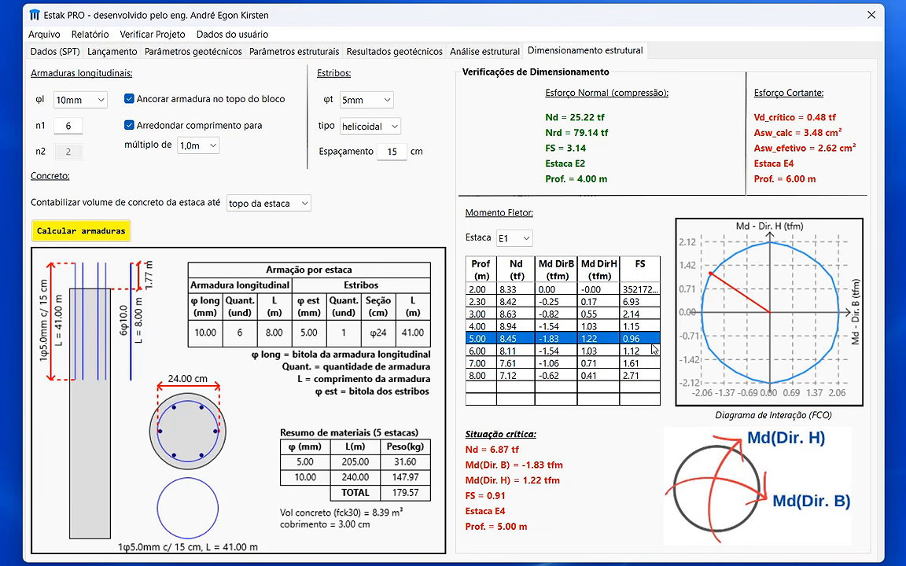
left_click(658, 353)
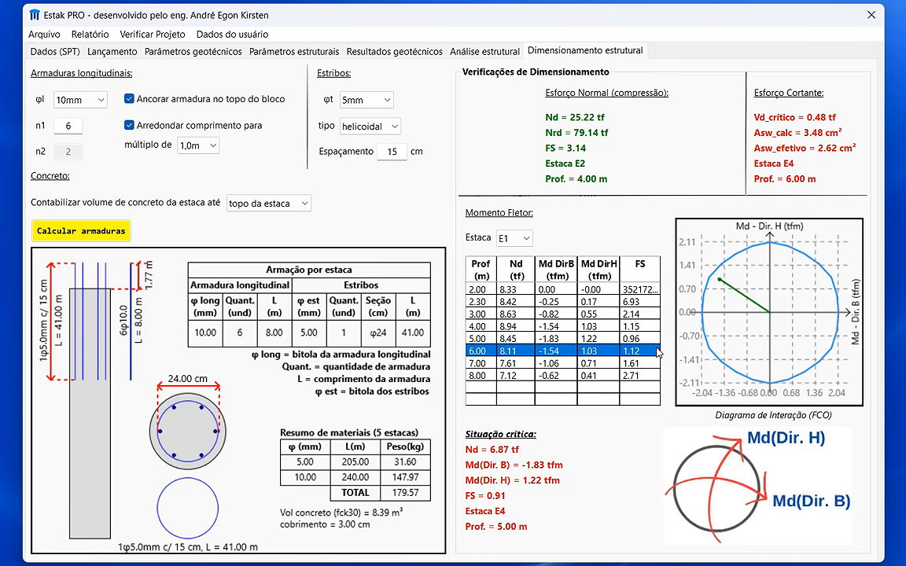
left_click(637, 376)
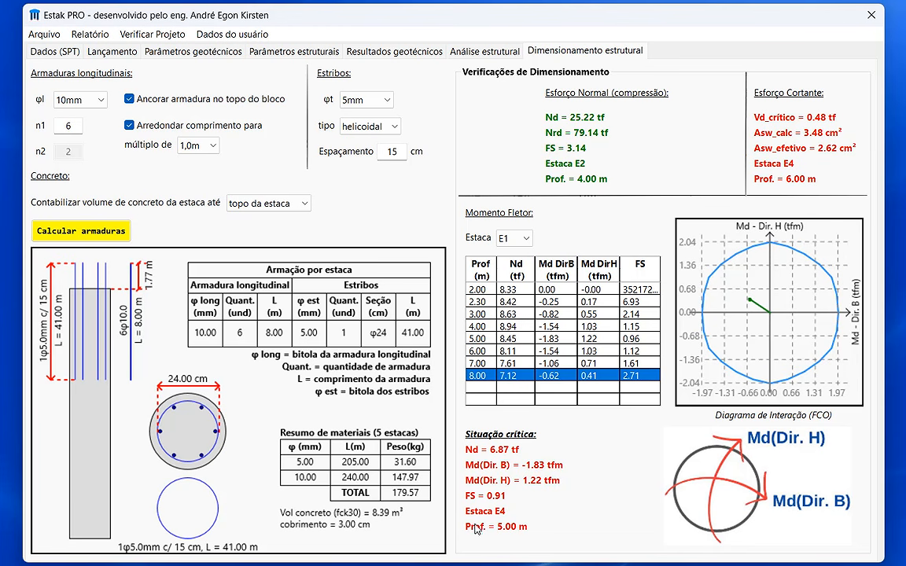
Show the bending moment results for pile E4 and examine its interaction diagram at 5.00 m depth
left_click(526, 239)
left_click(472, 269)
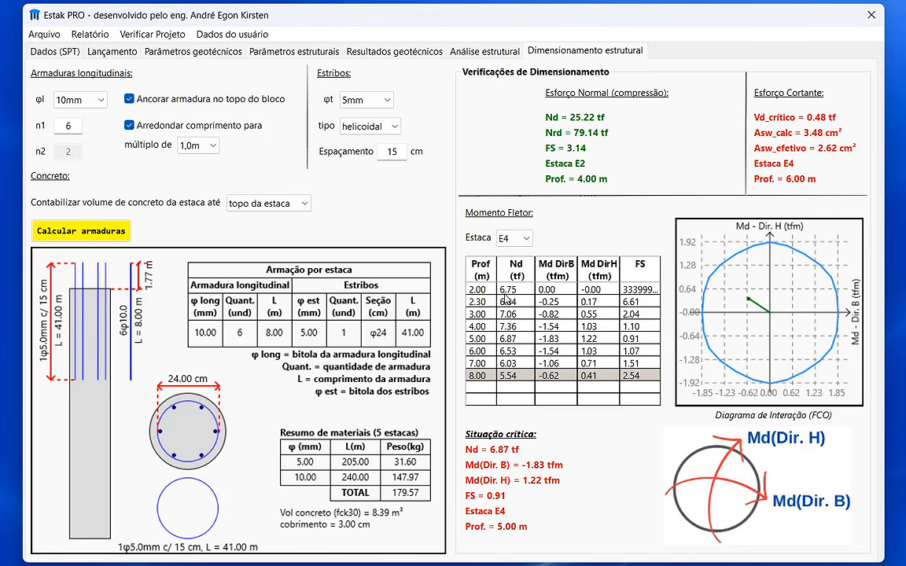
left_click(490, 340)
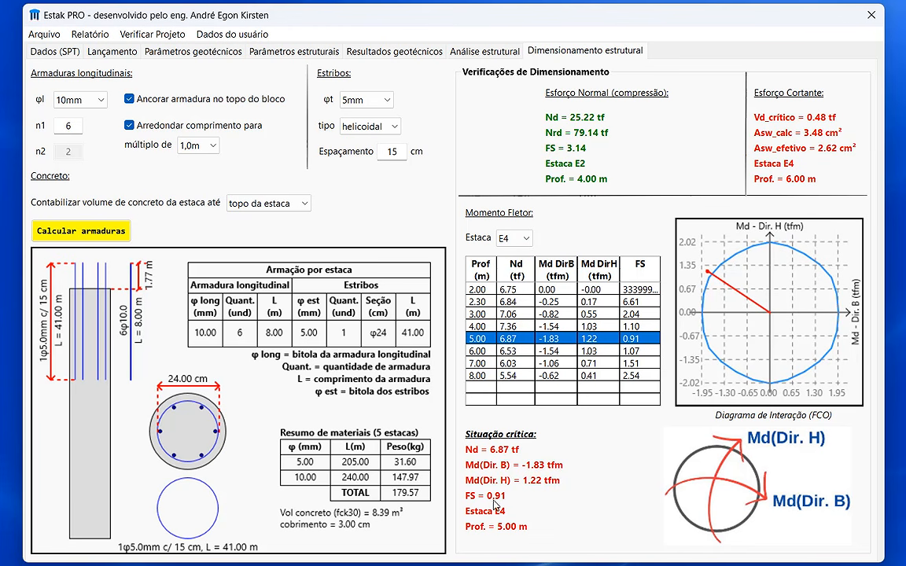
left_click(582, 460)
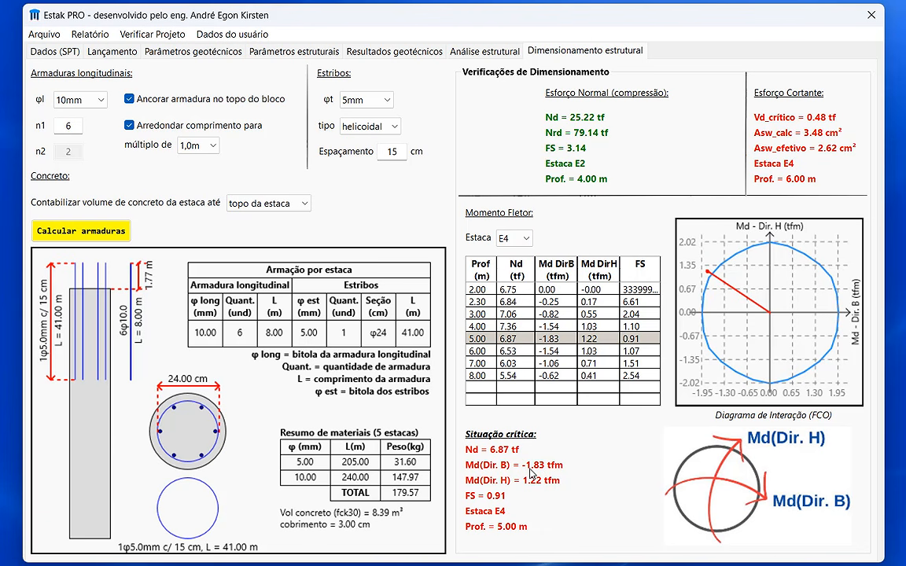
Set the stirrup diameter to 6,3mm and the longitudinal bar diameter to 12,5mm, and recalculate the reinforcement
left_click(380, 99)
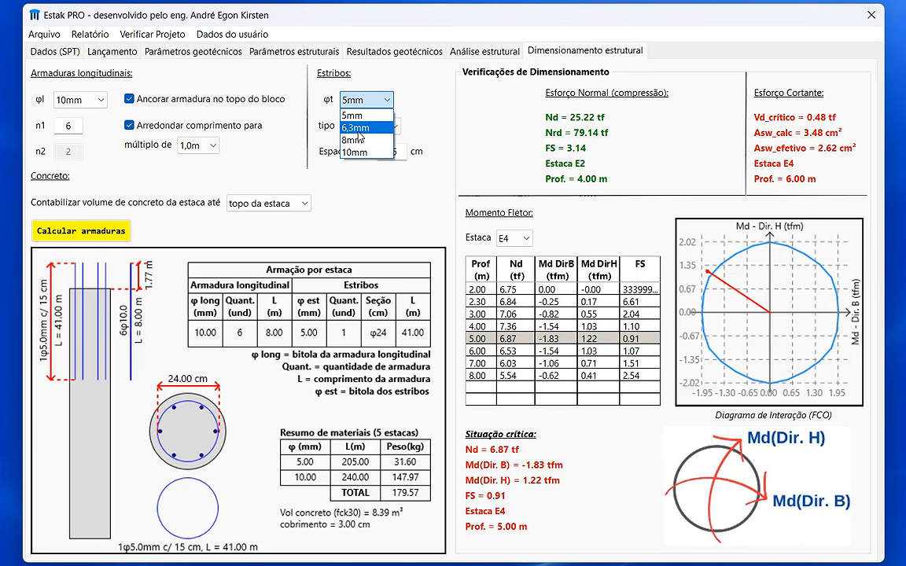
left_click(357, 128)
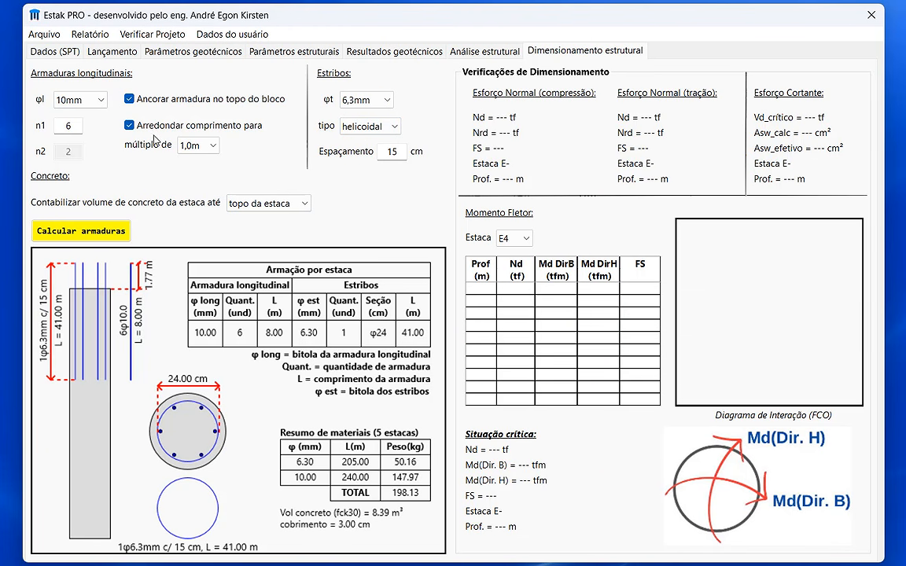
left_click(92, 103)
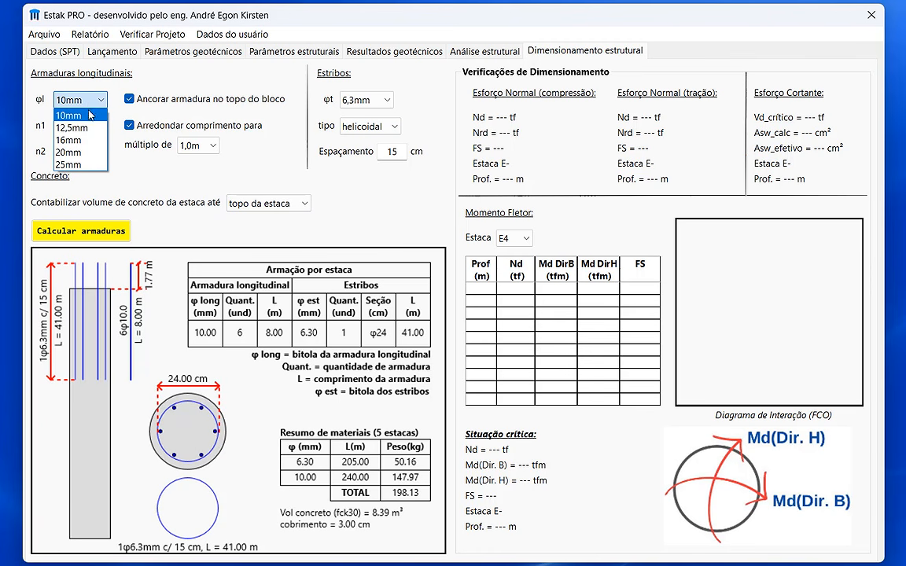
left_click(93, 128)
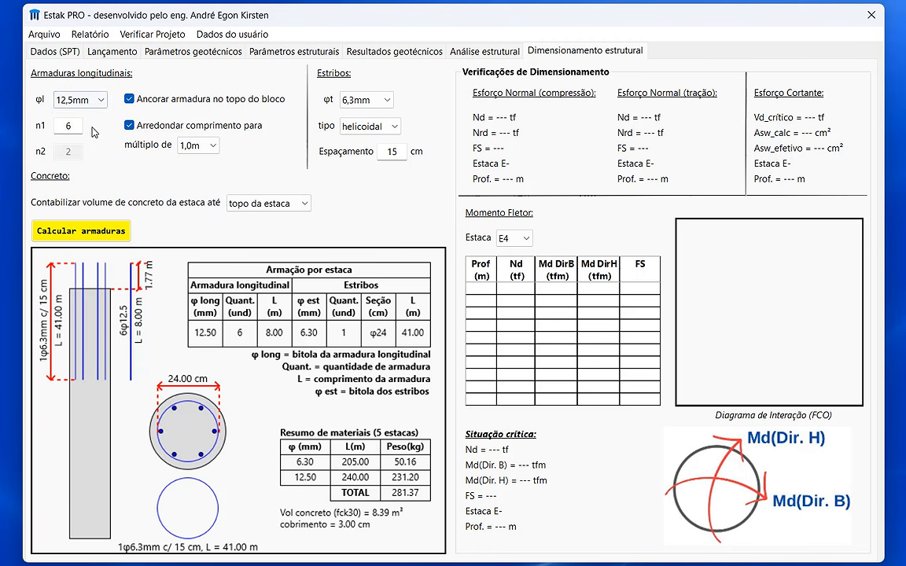
left_click(110, 237)
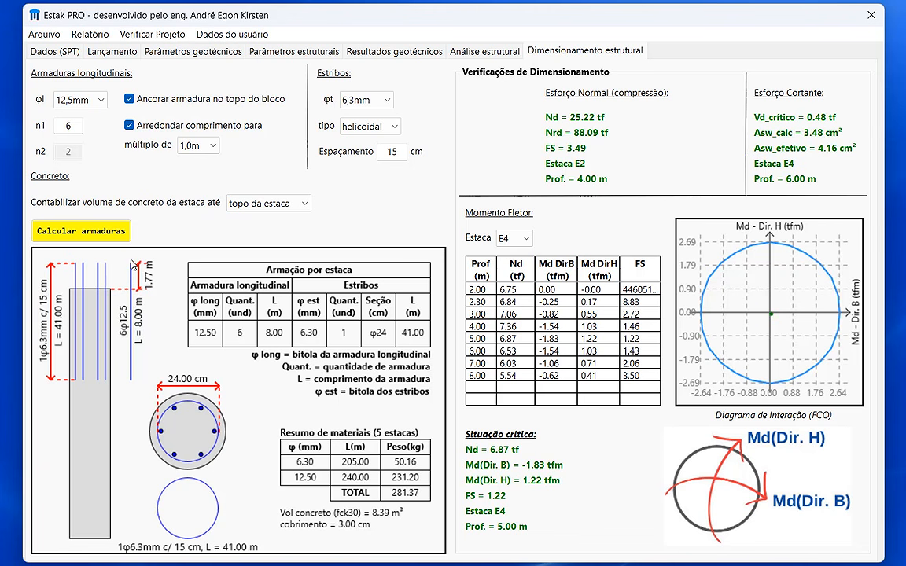
Disable anchoring the reinforcement at the top of the block, and try the bar lengths without rounding before restoring the rounding
left_click(159, 101)
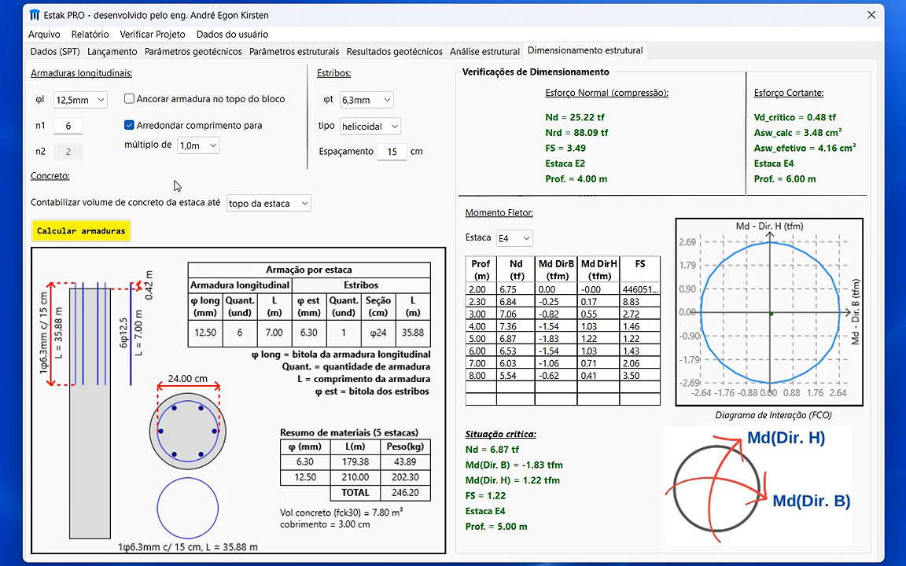
left_click(158, 128)
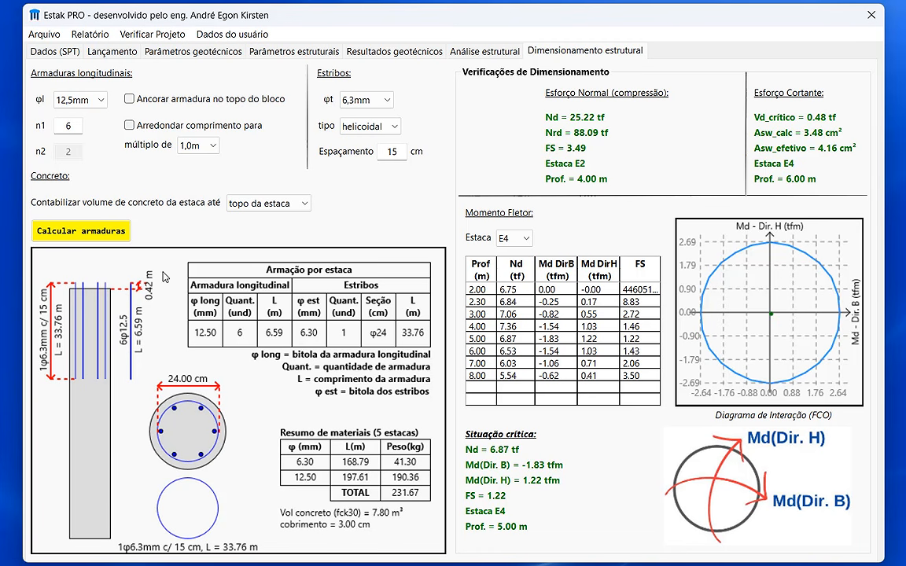
left_click(159, 128)
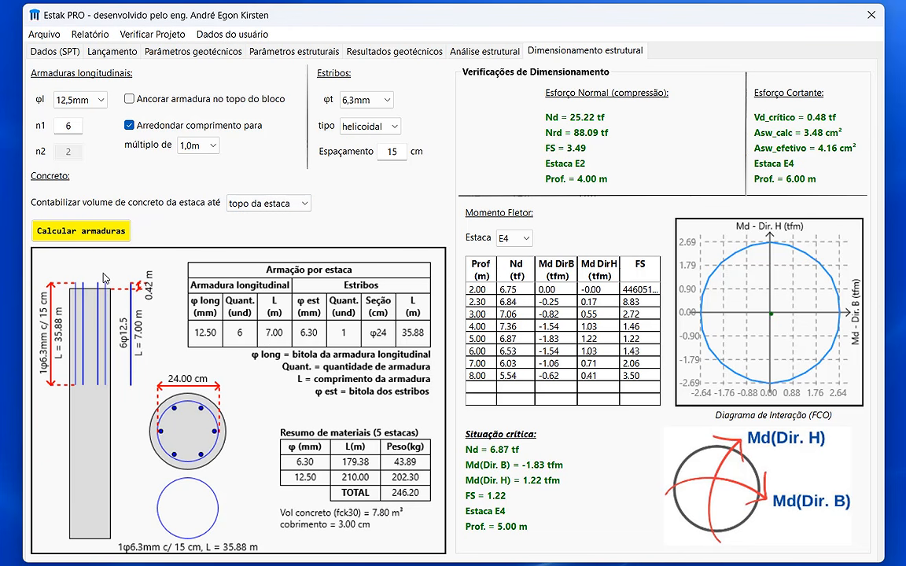
Try topo do bloco as the upper limit for counting the pile concrete volume, and set it to nível do solo
left_click(267, 203)
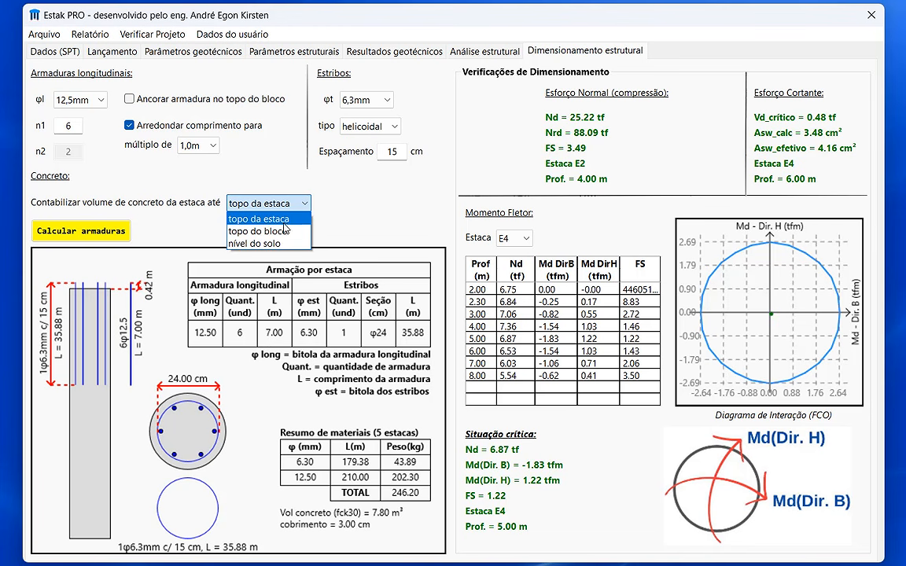
left_click(284, 233)
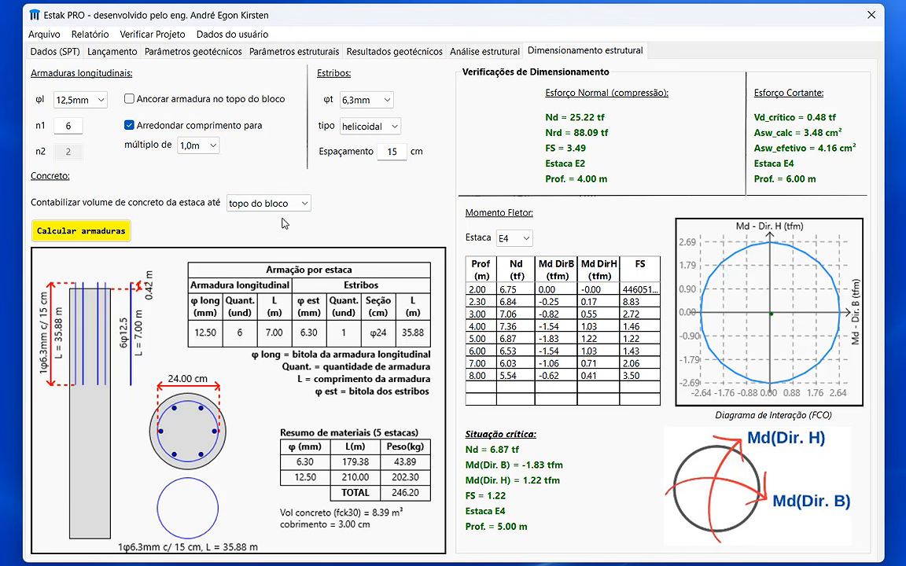
left_click(257, 201)
left_click(271, 244)
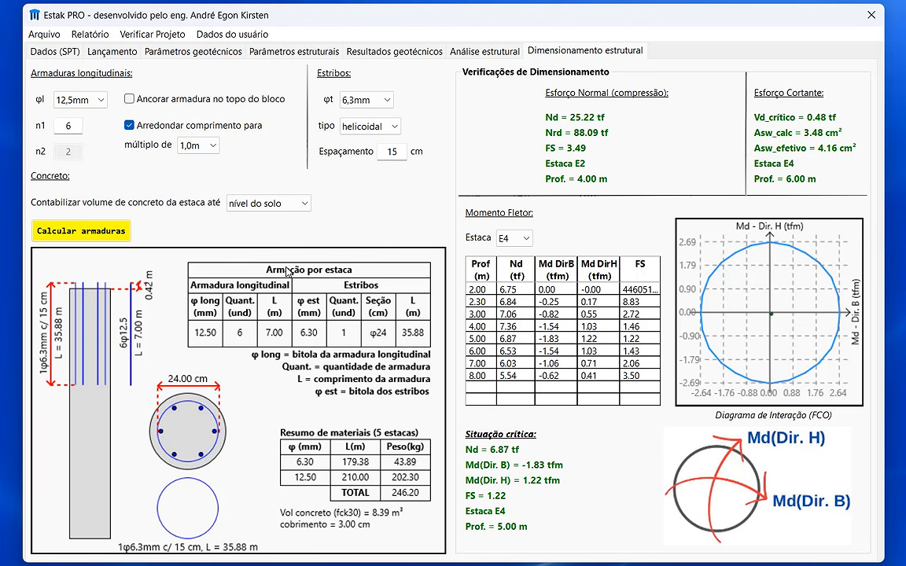